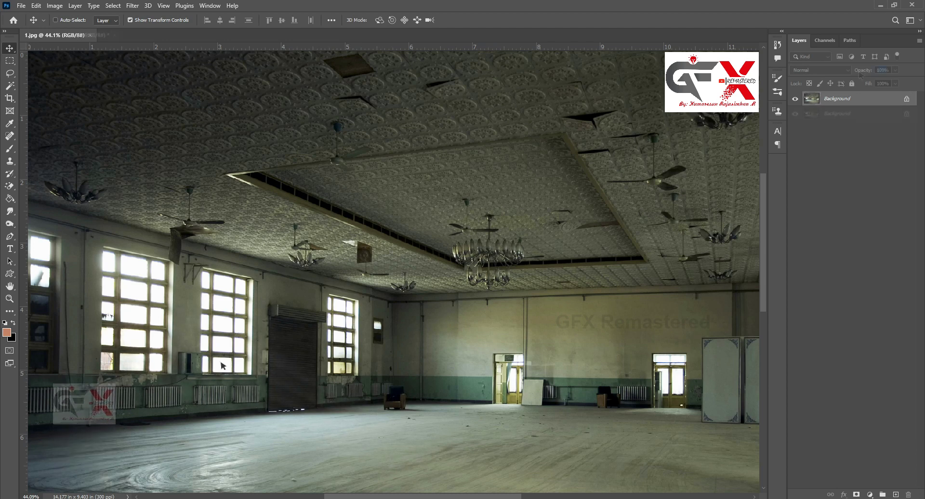
# Switch to the Magic Wand Tool from the selection tool group
pyautogui.moveTo(854, 75); pyautogui.dragTo(857, 77)
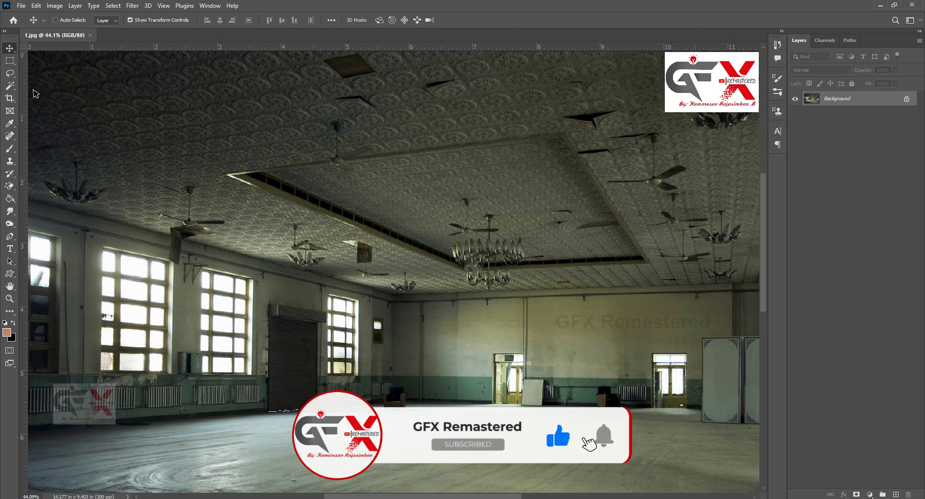
pyautogui.click(10, 86)
pyautogui.rightClick(10, 87)
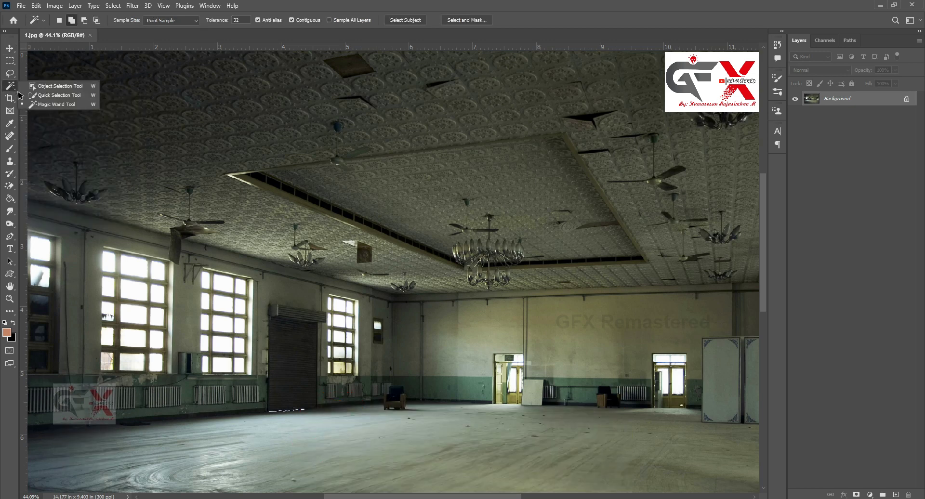
pyautogui.click(53, 104)
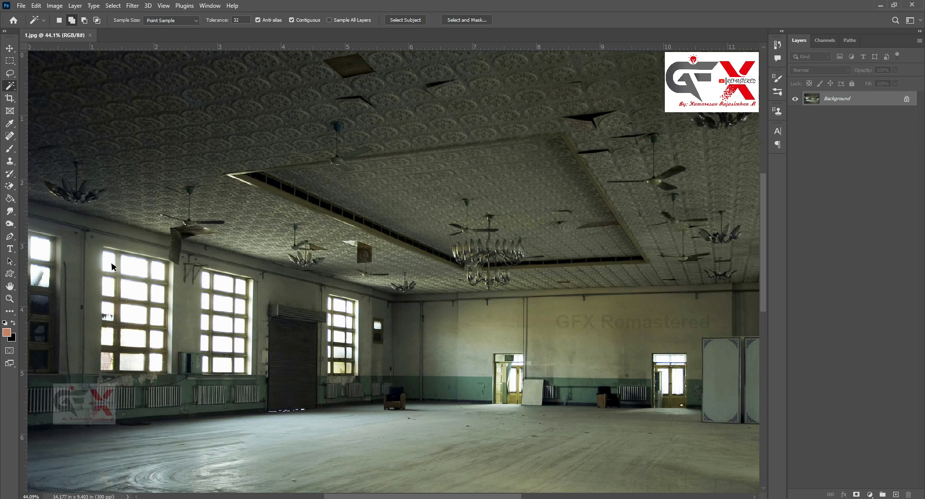
# Add the bright panes of the first left window to the selection
pyautogui.click(110, 288)
pyautogui.click(109, 309)
pyautogui.click(107, 361)
pyautogui.click(130, 312)
pyautogui.click(159, 275)
pyautogui.click(159, 294)
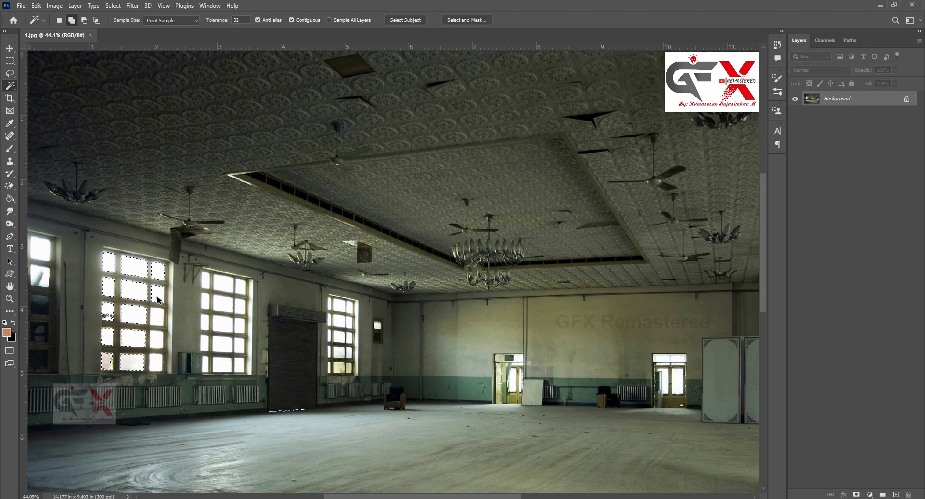
pyautogui.click(160, 315)
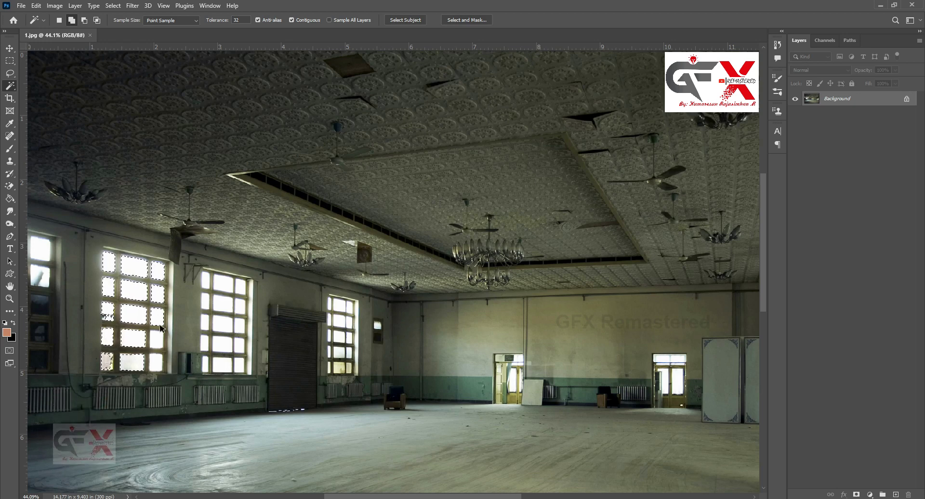
# Add the second window's left, middle and right panes plus remaining small left panes
pyautogui.click(205, 278)
pyautogui.click(206, 300)
pyautogui.click(206, 322)
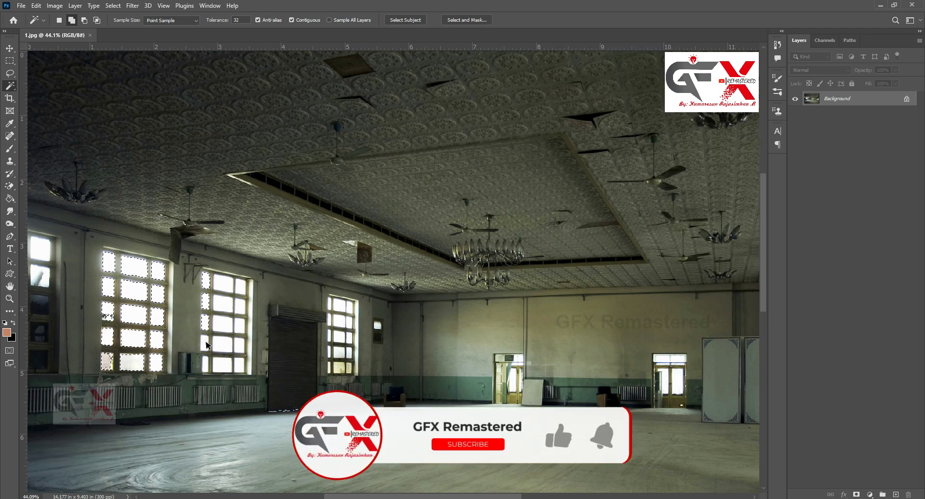
pyautogui.click(207, 343)
pyautogui.click(208, 365)
pyautogui.click(223, 365)
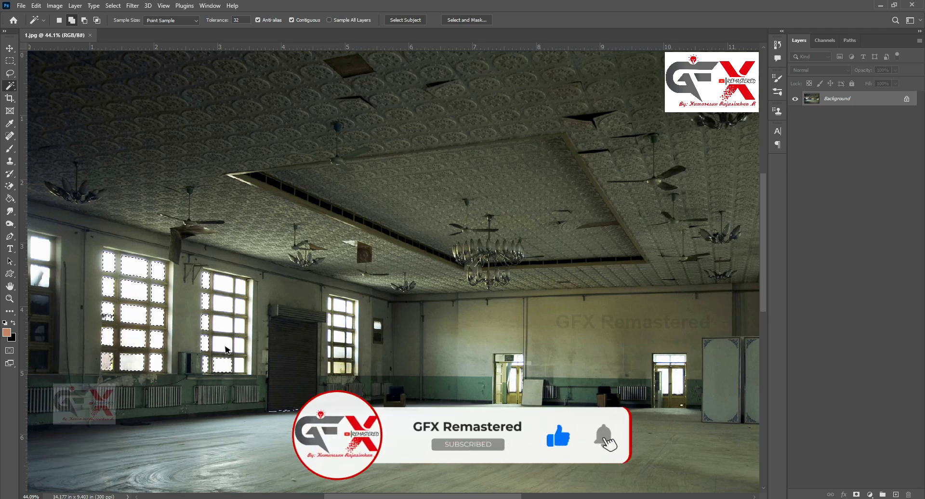
pyautogui.click(224, 343)
pyautogui.click(224, 322)
pyautogui.click(243, 288)
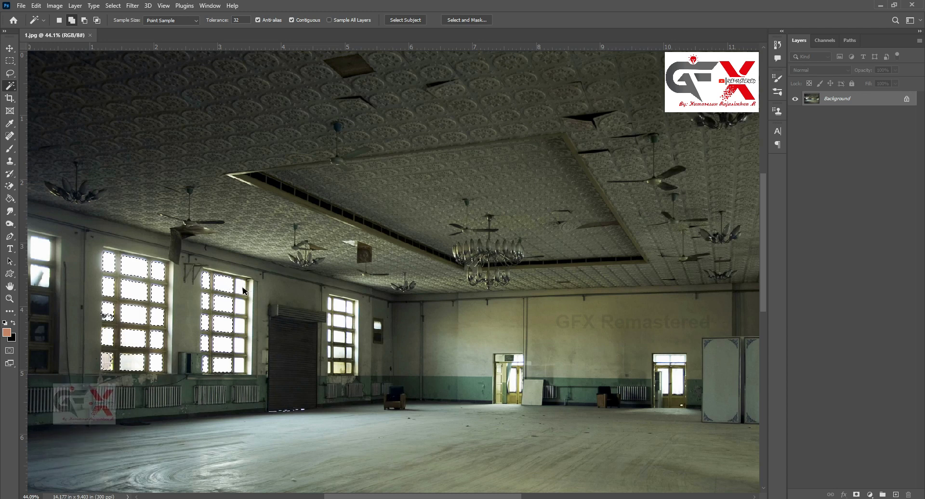
pyautogui.click(243, 365)
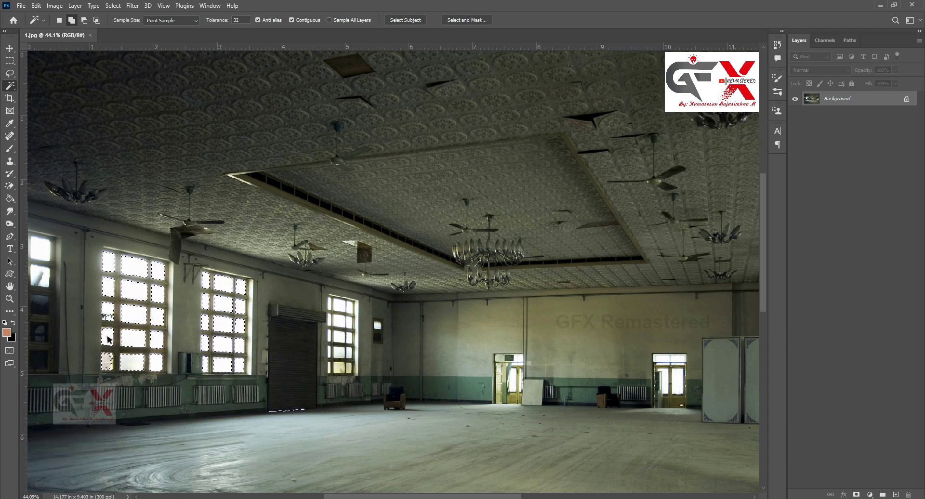
pyautogui.click(105, 319)
pyautogui.click(117, 357)
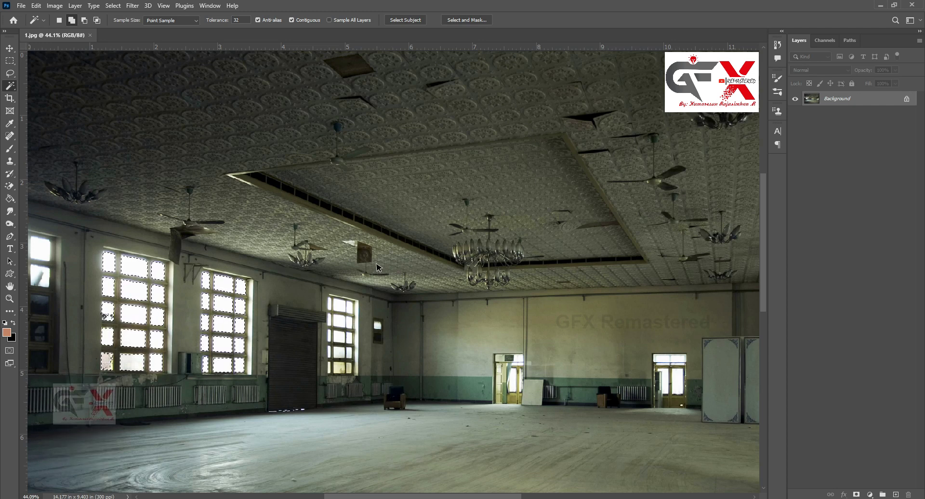
# Copy the selected window panes onto a new Layer 1 and open the Blur filters
pyautogui.hotkey('ctrl', 'shift', 'alt', 'n')
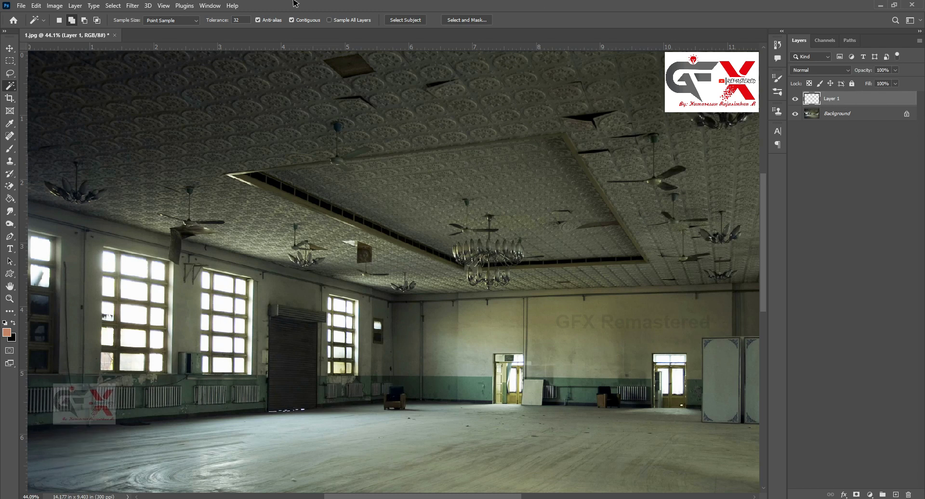
pyautogui.click(133, 6)
pyautogui.moveTo(159, 128)
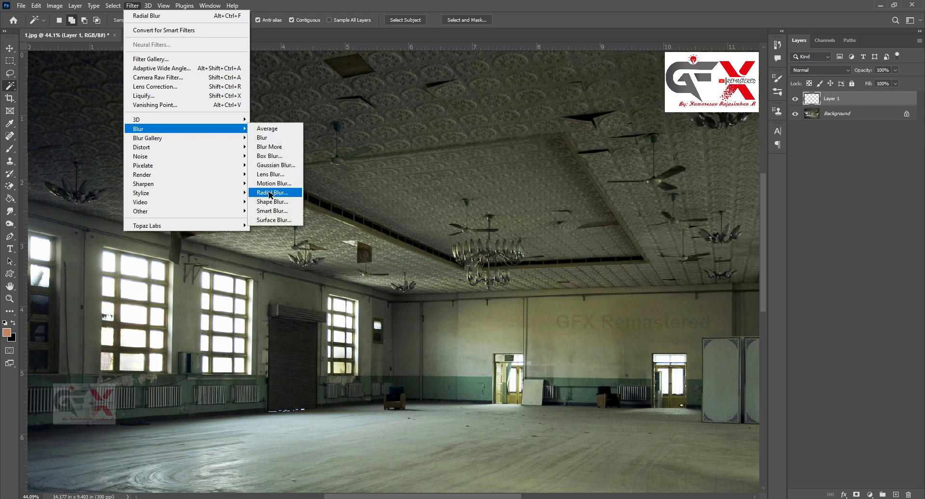
# Apply a Radial Blur with Amount 100, Zoom method, Best quality and a shifted centre
pyautogui.click(266, 192)
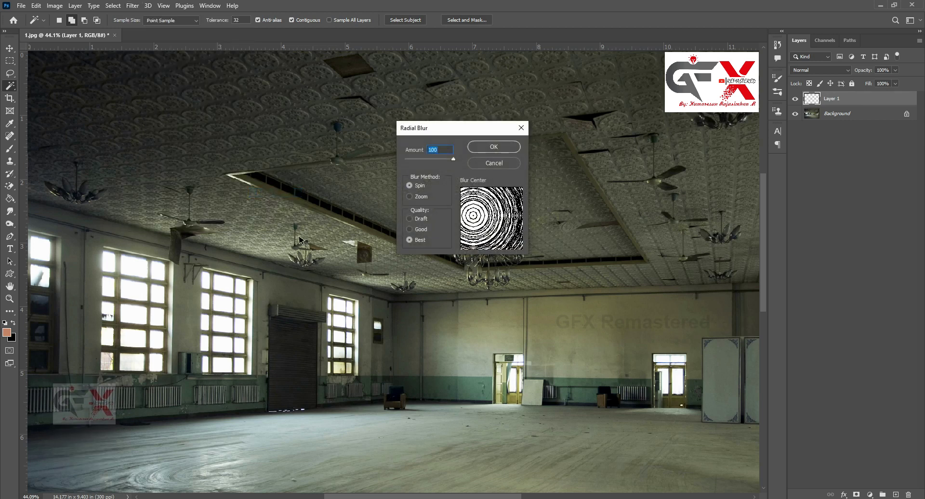
pyautogui.moveTo(451, 159)
pyautogui.mouseDown()
pyautogui.moveTo(426, 161)
pyautogui.moveTo(456, 159)
pyautogui.mouseUp()
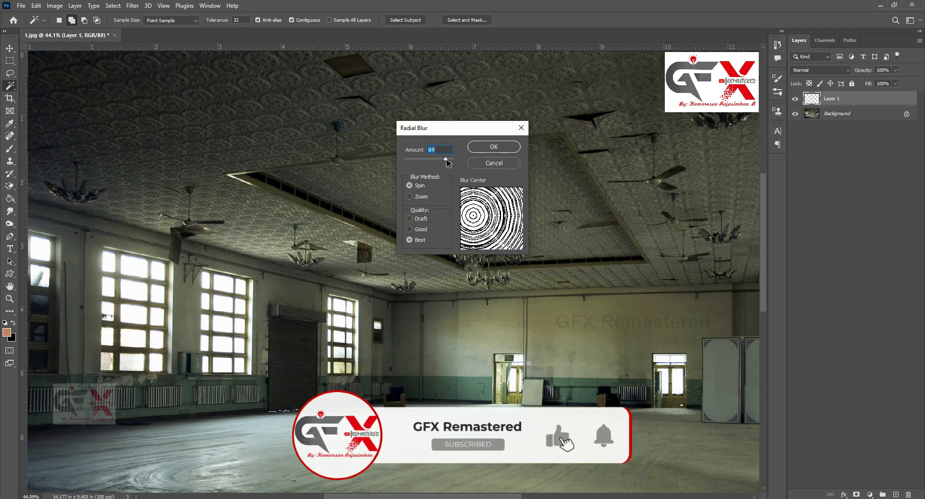
pyautogui.click(413, 197)
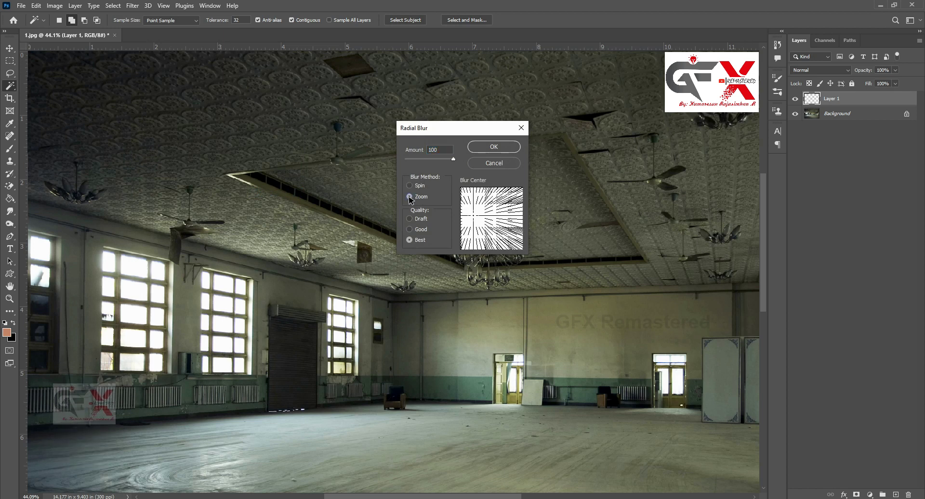
pyautogui.click(410, 240)
pyautogui.moveTo(473, 214); pyautogui.dragTo(524, 220)
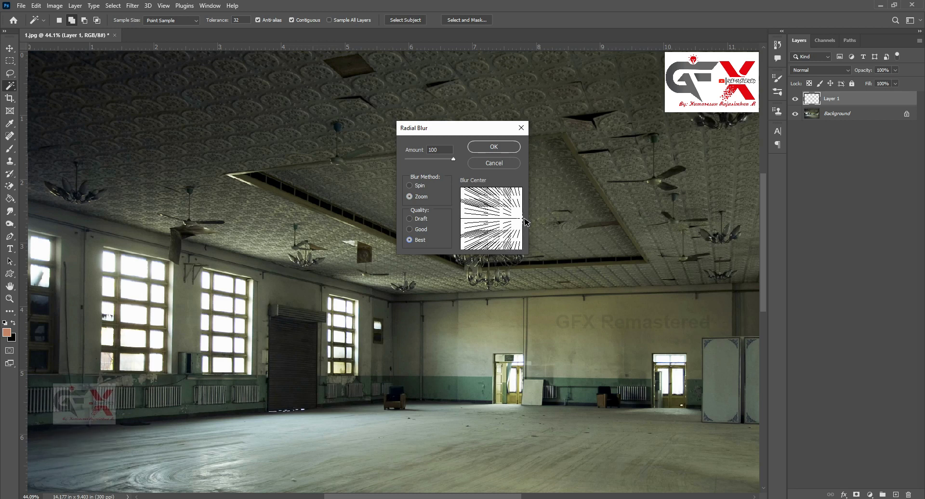
pyautogui.click(499, 147)
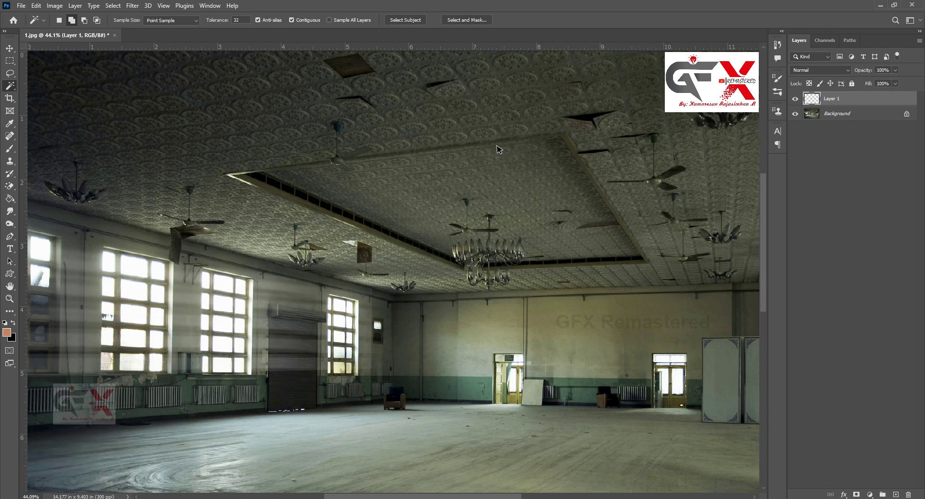
# Select the Move Tool and put Layer 1's light rays into Free Transform
pyautogui.click(9, 48)
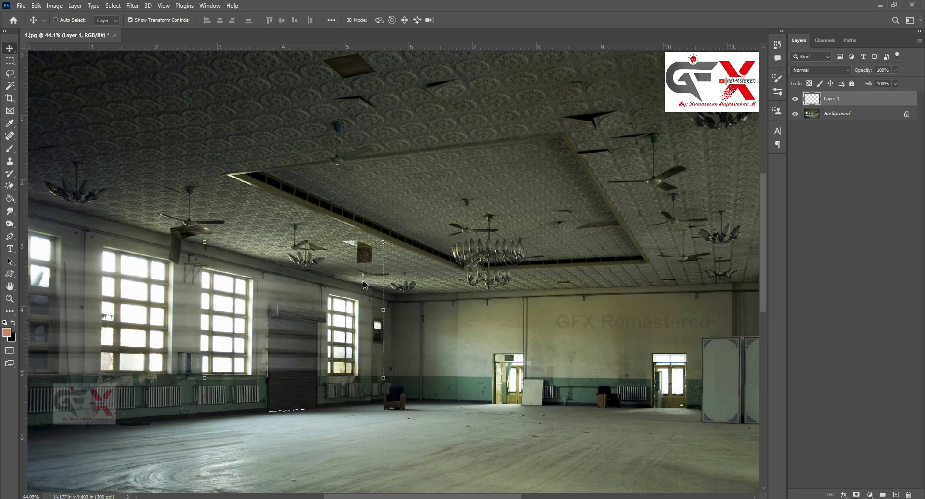
pyautogui.press('ctrl')
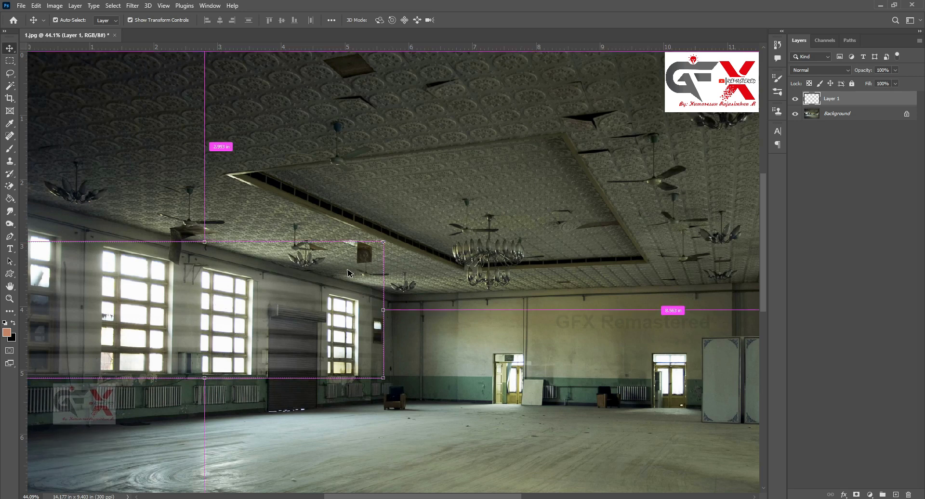
pyautogui.hotkey('ctrl', 't')
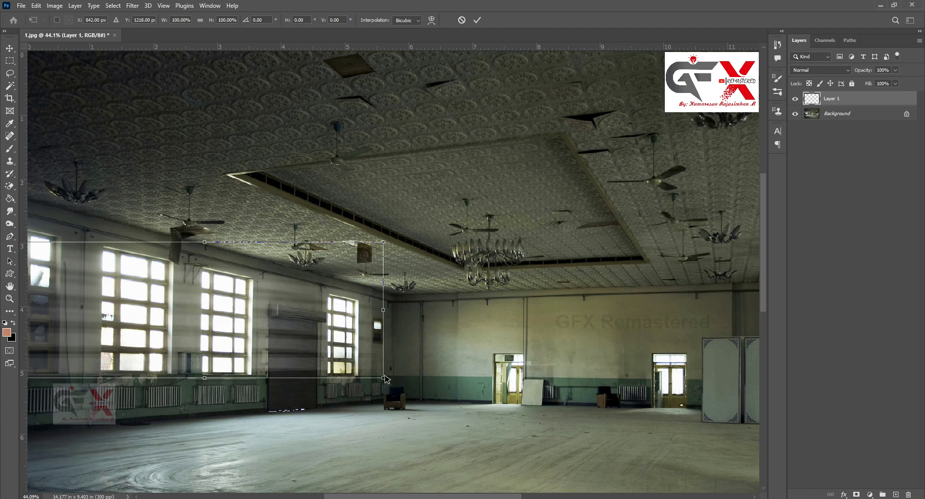
# Distort the ray corners so the beams angle down from the windows onto the floor
pyautogui.moveTo(384, 373); pyautogui.dragTo(373, 475)
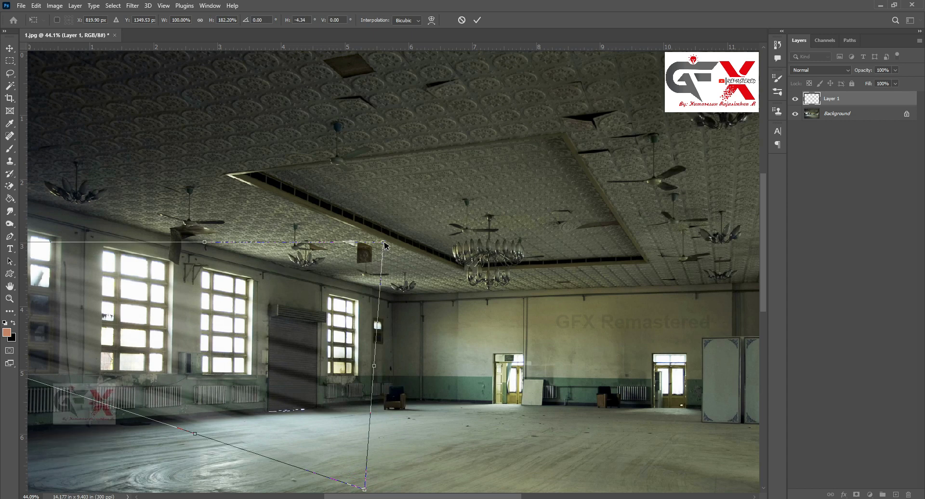
pyautogui.moveTo(382, 253); pyautogui.dragTo(434, 363)
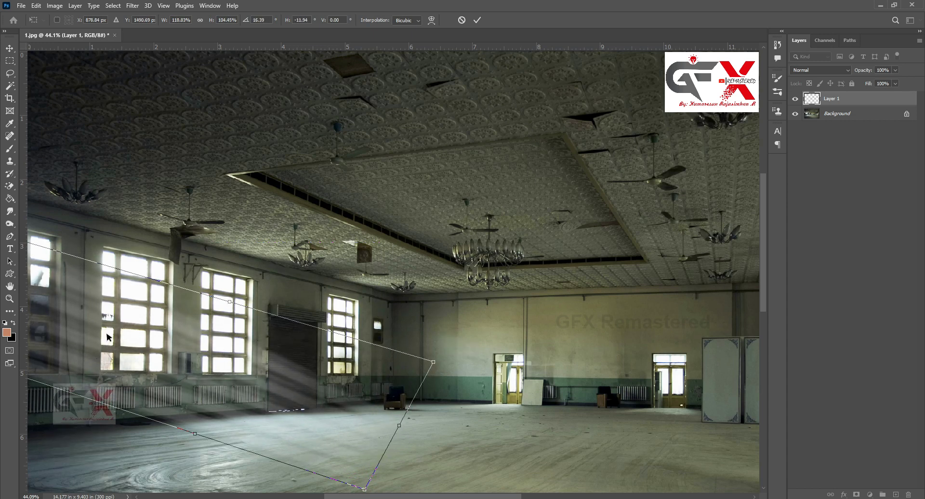
pyautogui.moveTo(107, 337); pyautogui.dragTo(185, 341)
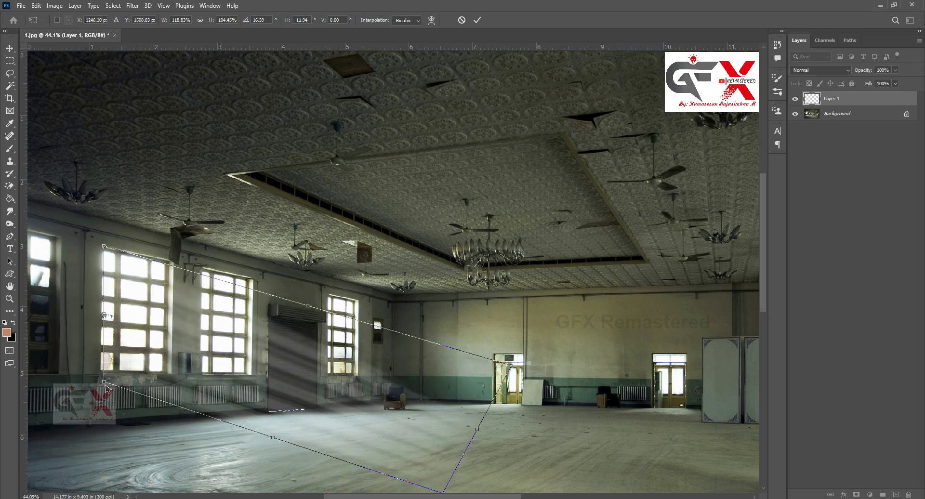
pyautogui.moveTo(104, 382); pyautogui.dragTo(103, 369)
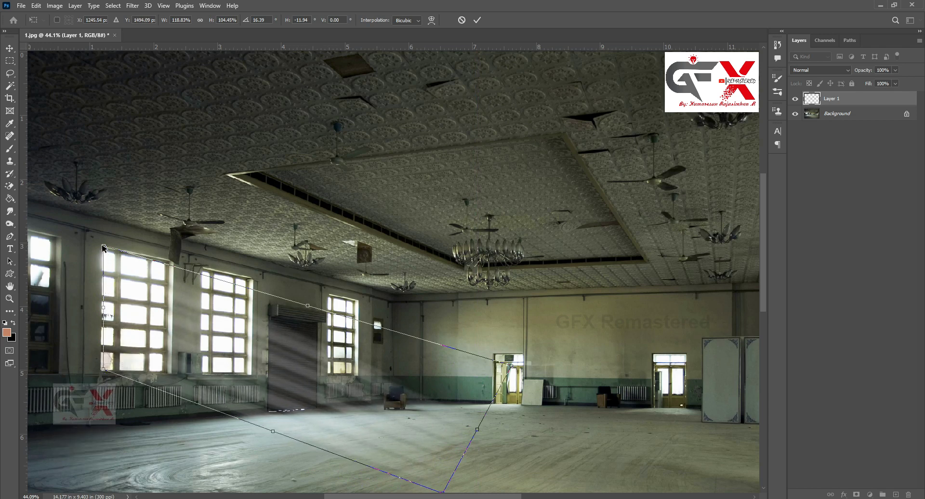
pyautogui.moveTo(104, 246); pyautogui.dragTo(106, 252)
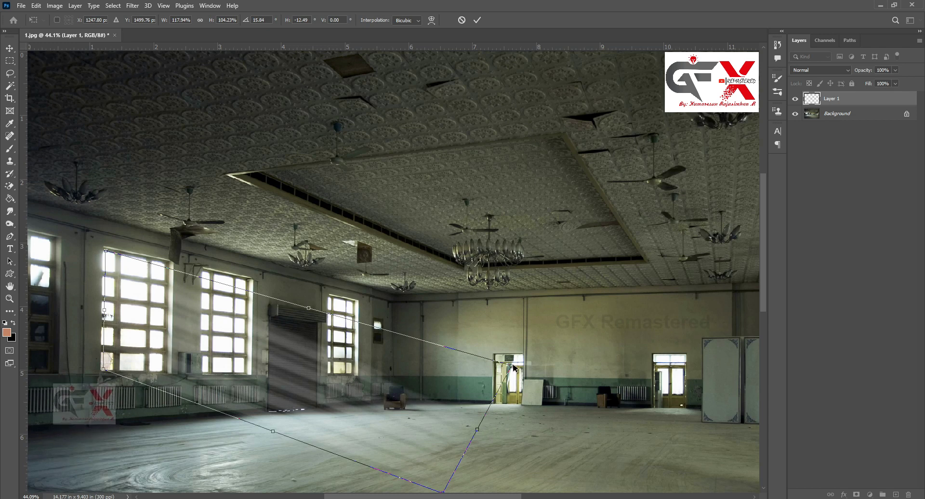
pyautogui.moveTo(512, 366); pyautogui.dragTo(504, 392)
pyautogui.moveTo(269, 433); pyautogui.dragTo(271, 429)
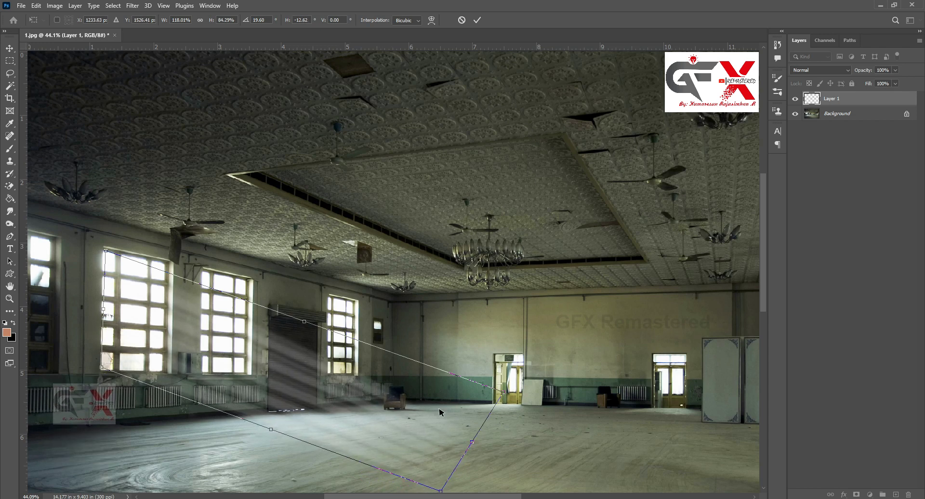
pyautogui.moveTo(505, 394); pyautogui.dragTo(483, 434)
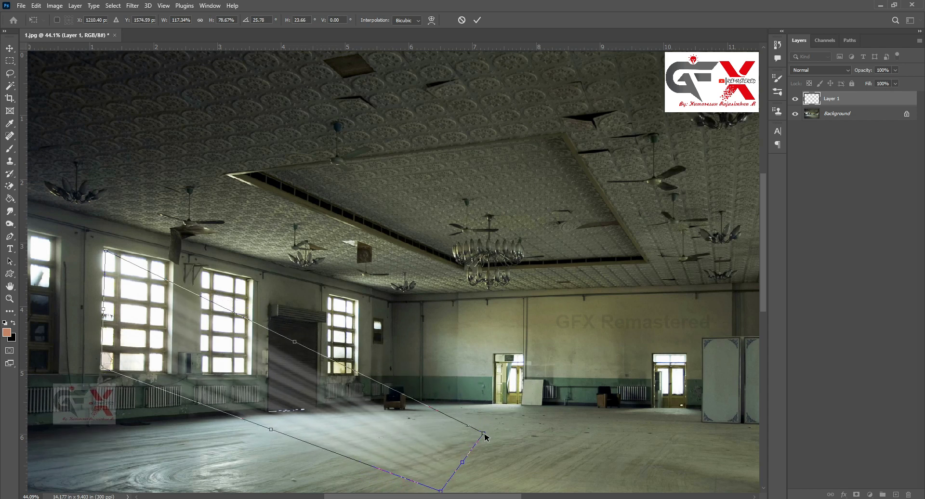
# Fine-tune the rays' far end, bottom corner and edges, then commit the distortion
pyautogui.moveTo(441, 493); pyautogui.dragTo(437, 490)
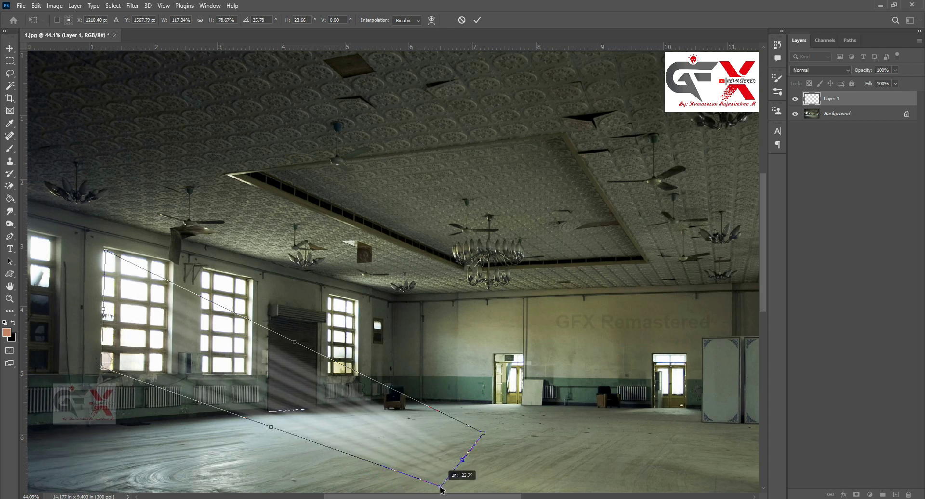
pyautogui.moveTo(484, 434)
pyautogui.mouseDown()
pyautogui.moveTo(495, 400)
pyautogui.moveTo(478, 365)
pyautogui.mouseUp()
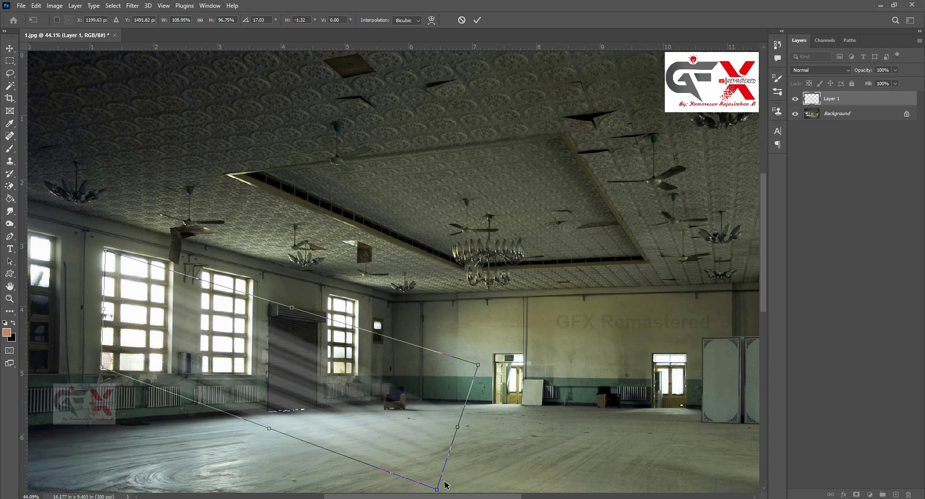
pyautogui.moveTo(437, 490)
pyautogui.mouseDown()
pyautogui.moveTo(440, 453)
pyautogui.moveTo(399, 467)
pyautogui.moveTo(403, 485)
pyautogui.mouseUp()
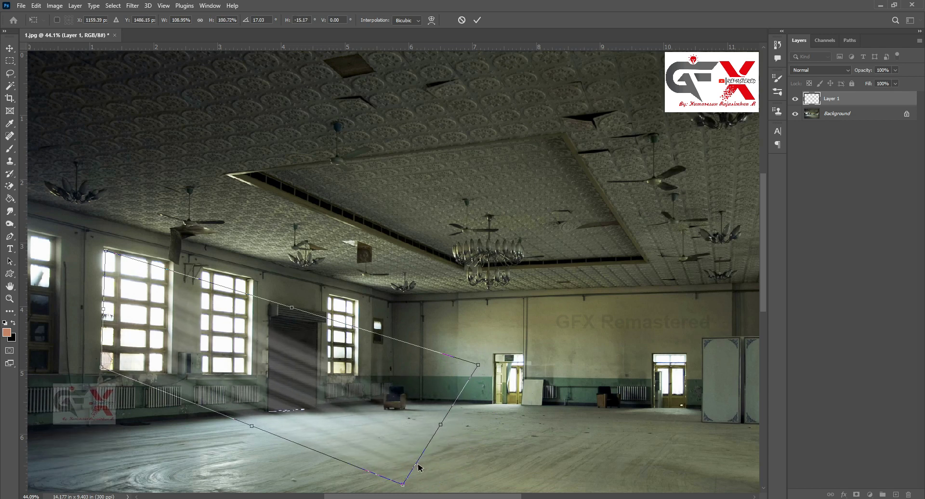
pyautogui.moveTo(478, 365); pyautogui.dragTo(457, 399)
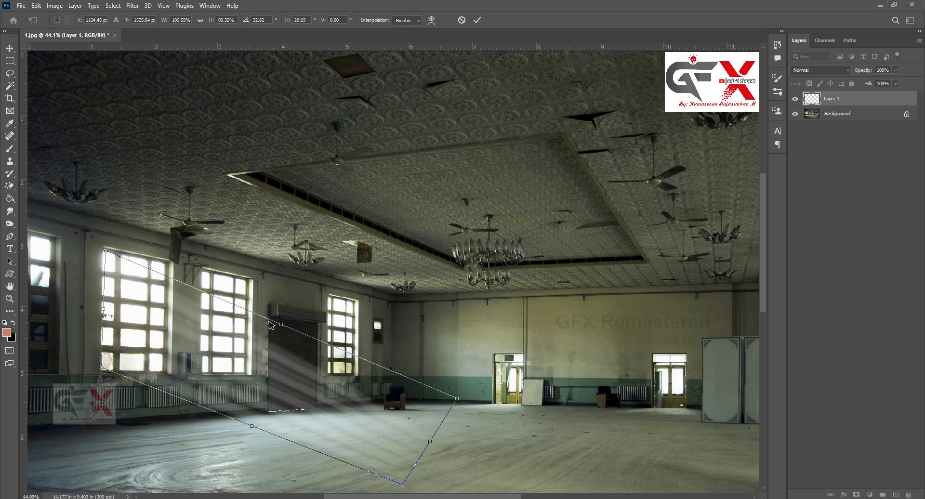
pyautogui.moveTo(281, 324); pyautogui.dragTo(279, 328)
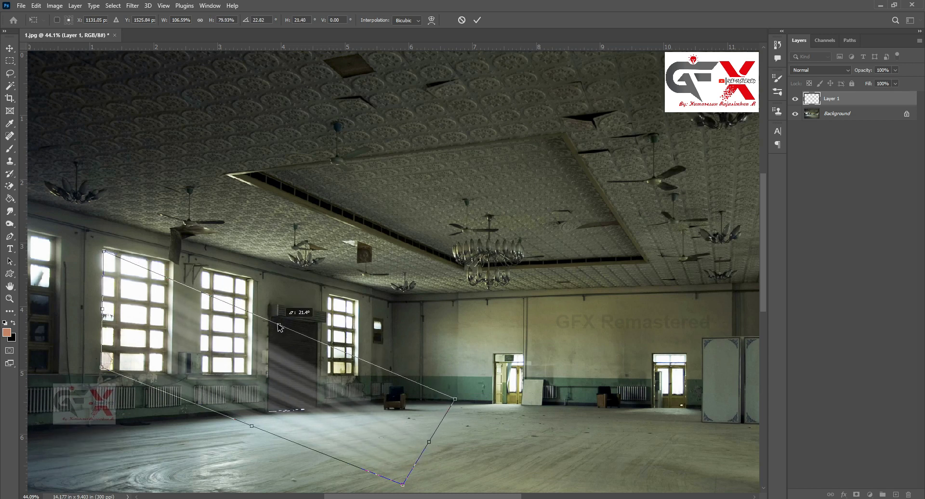
pyautogui.moveTo(251, 429); pyautogui.dragTo(254, 429)
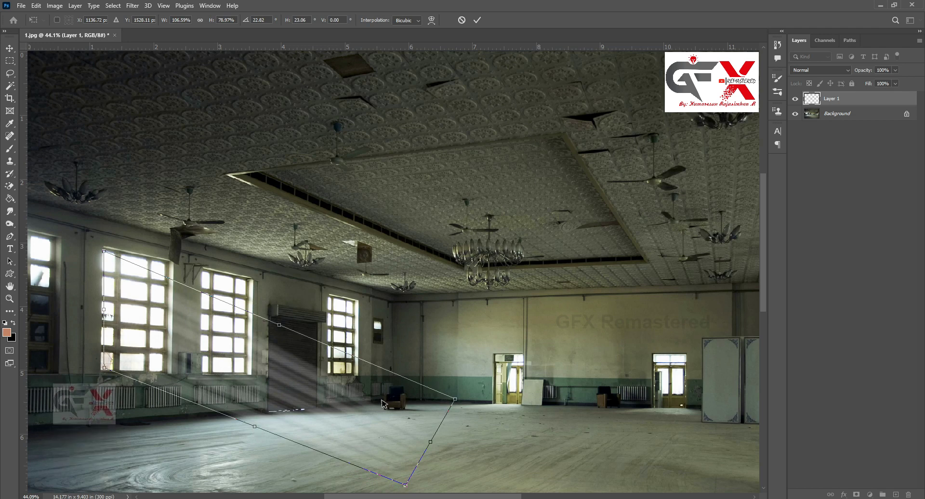
pyautogui.moveTo(455, 400); pyautogui.dragTo(480, 430)
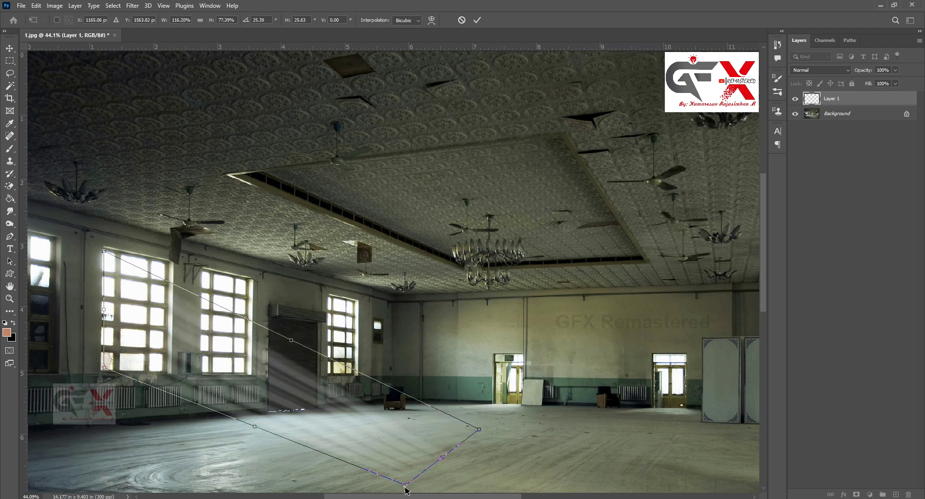
pyautogui.moveTo(406, 485)
pyautogui.mouseDown()
pyautogui.moveTo(427, 493)
pyautogui.moveTo(420, 492)
pyautogui.mouseUp()
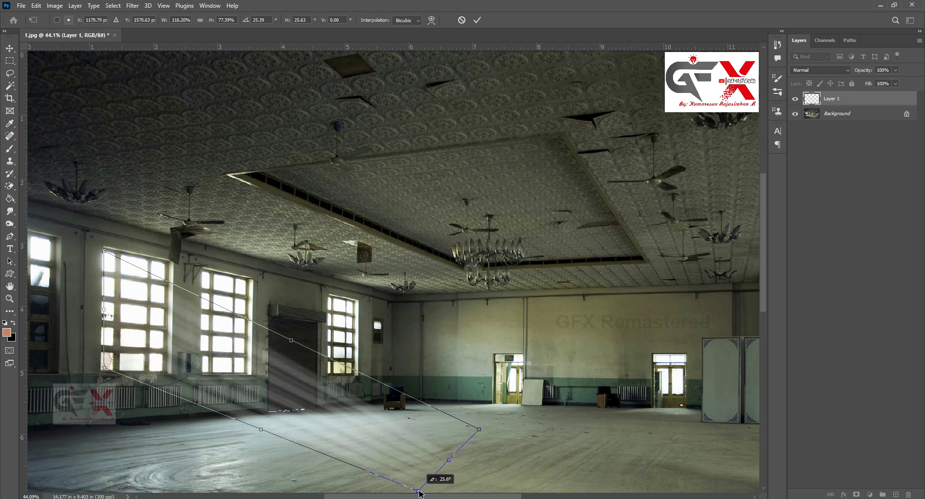
pyautogui.moveTo(419, 493); pyautogui.dragTo(419, 491)
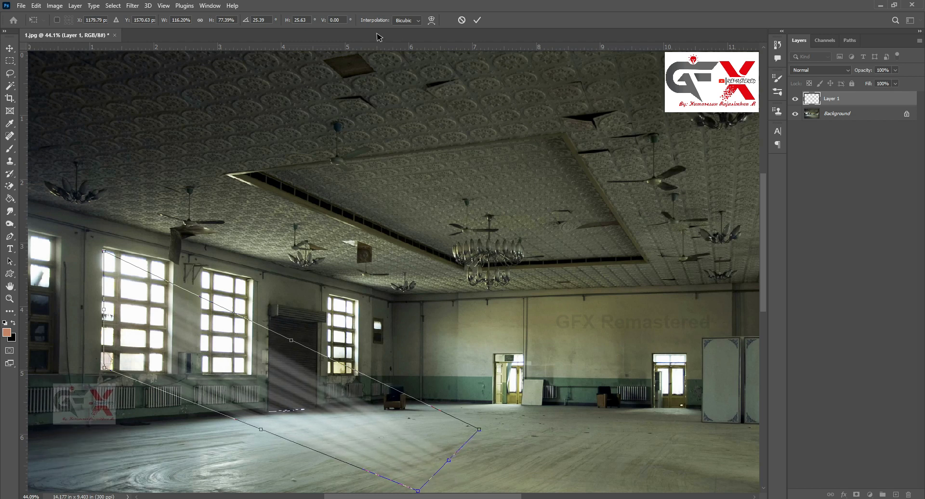
pyautogui.click(476, 22)
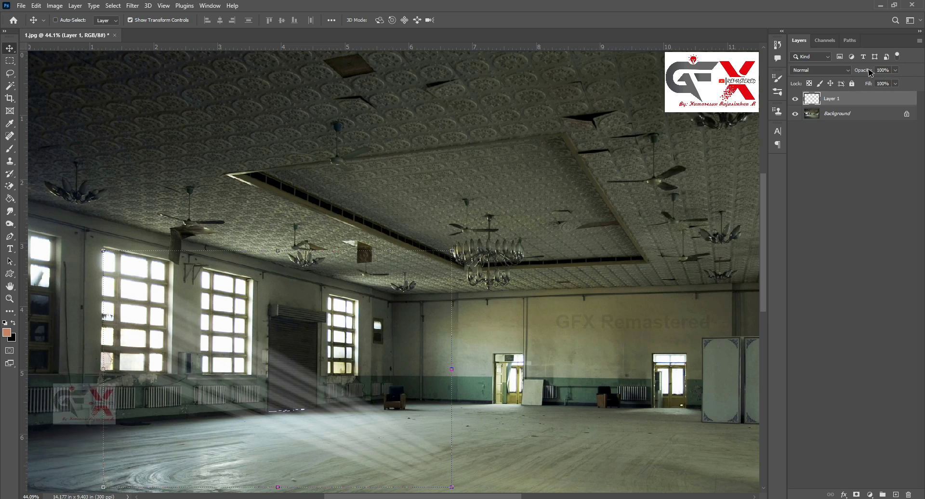
# Set Layer 1 opacity to 75% and toggle its visibility to compare before and after
pyautogui.moveTo(868, 72); pyautogui.dragTo(854, 76)
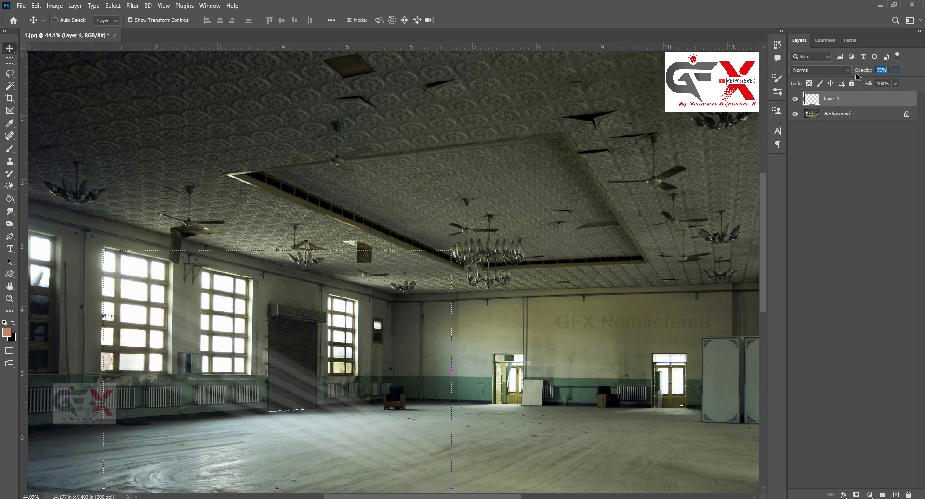
pyautogui.write('75')
pyautogui.click(796, 99)
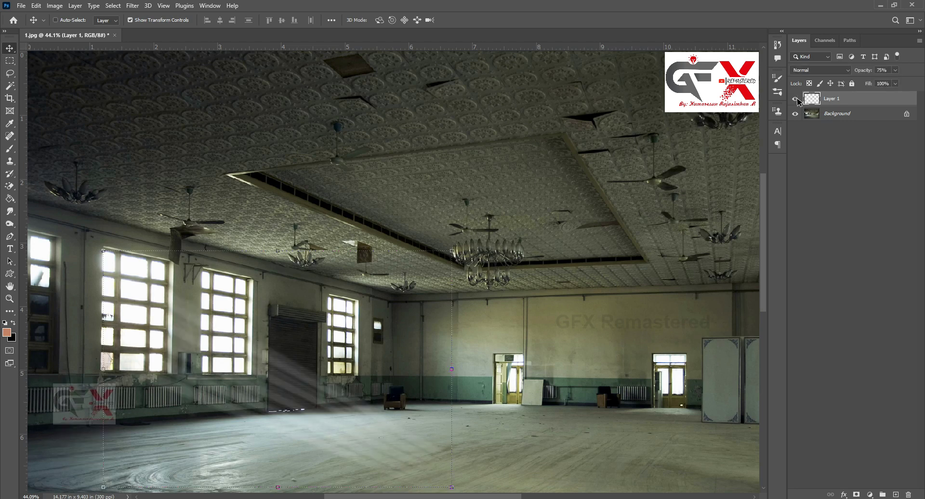
pyautogui.click(10, 61)
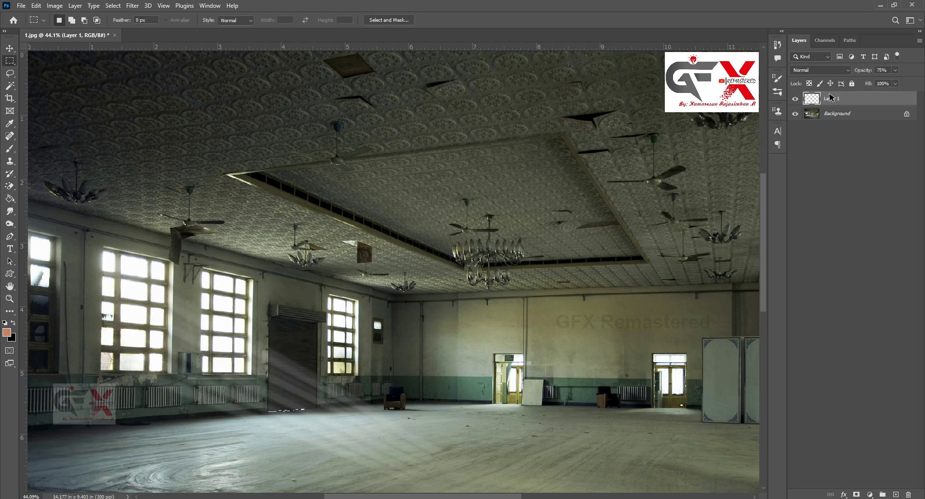
pyautogui.click(795, 100)
pyautogui.click(796, 99)
# Transform Layer 1 again, skewing the rays' right side inward and tilting the top edge
pyautogui.hotkey('ctrl', 't')
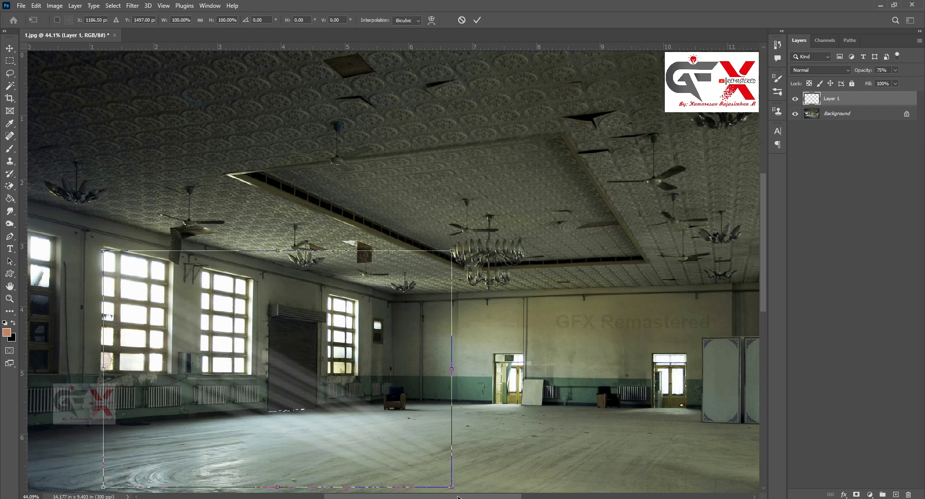
pyautogui.rightClick(463, 365)
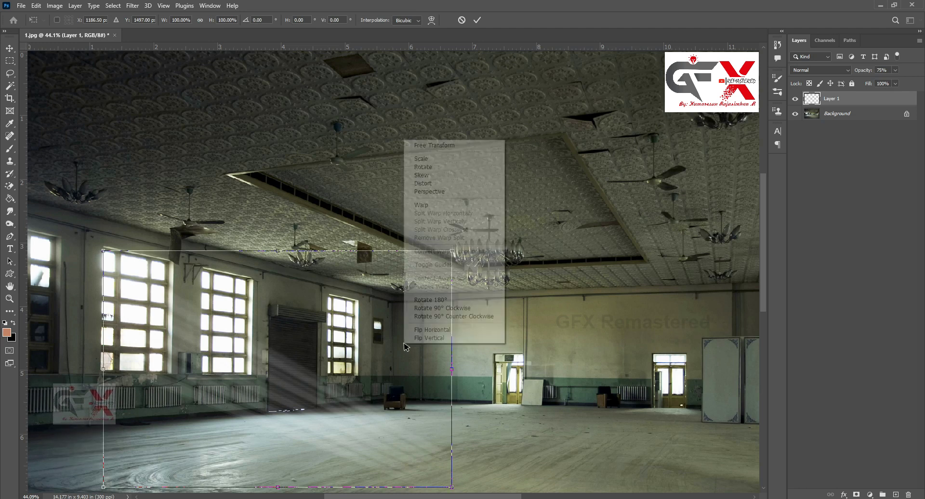
pyautogui.press('Escape')
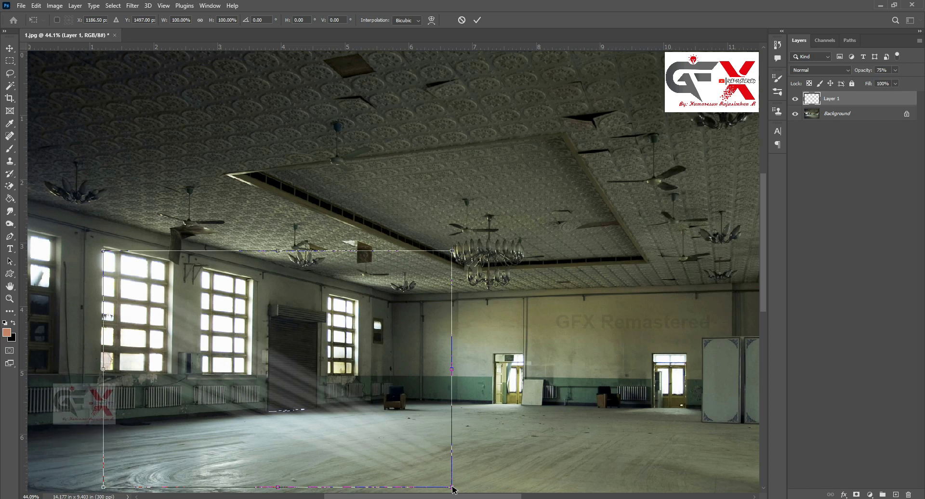
pyautogui.moveTo(453, 490); pyautogui.dragTo(431, 487)
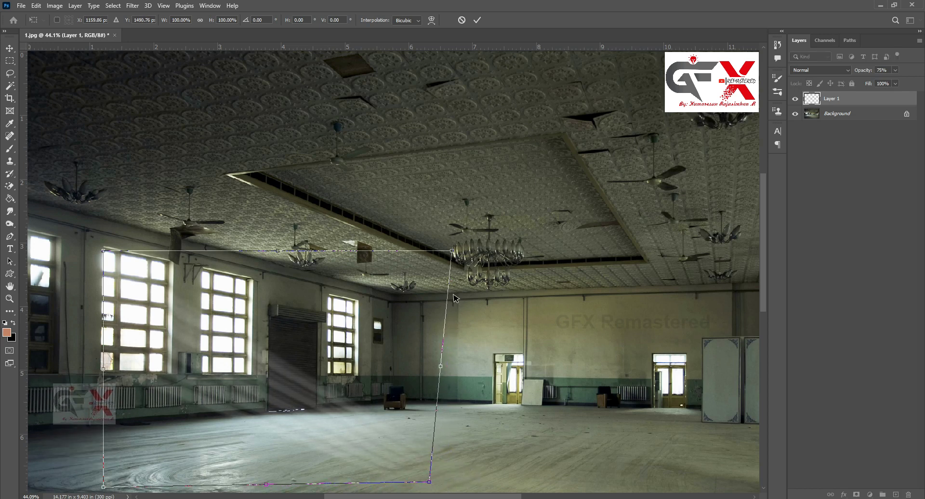
pyautogui.moveTo(452, 251); pyautogui.dragTo(447, 267)
pyautogui.click(478, 21)
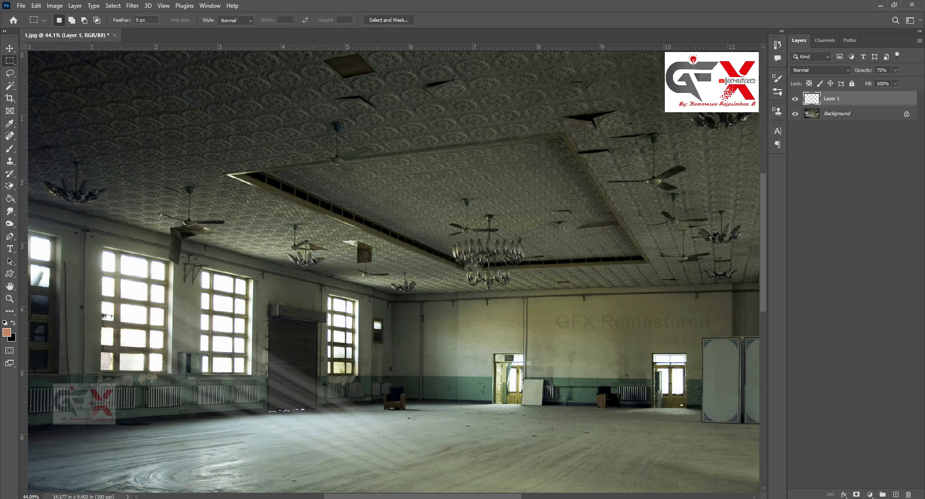
pyautogui.click(796, 98)
pyautogui.click(796, 99)
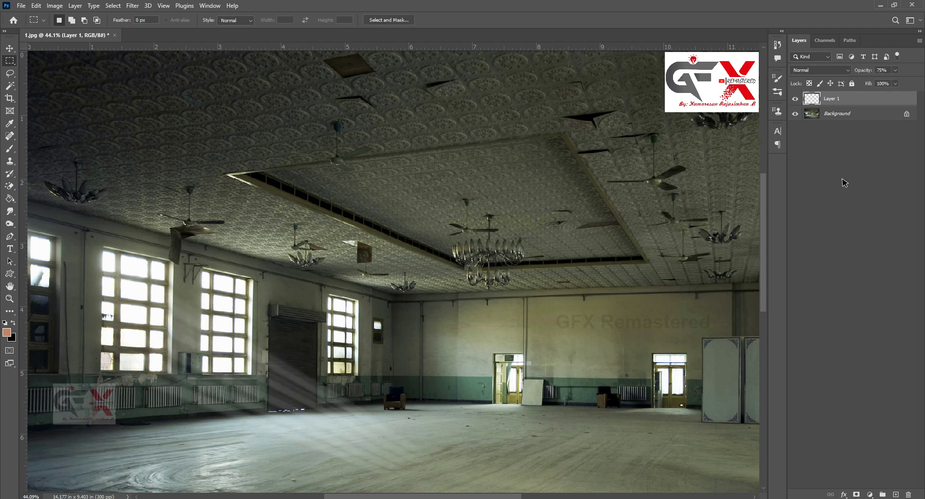